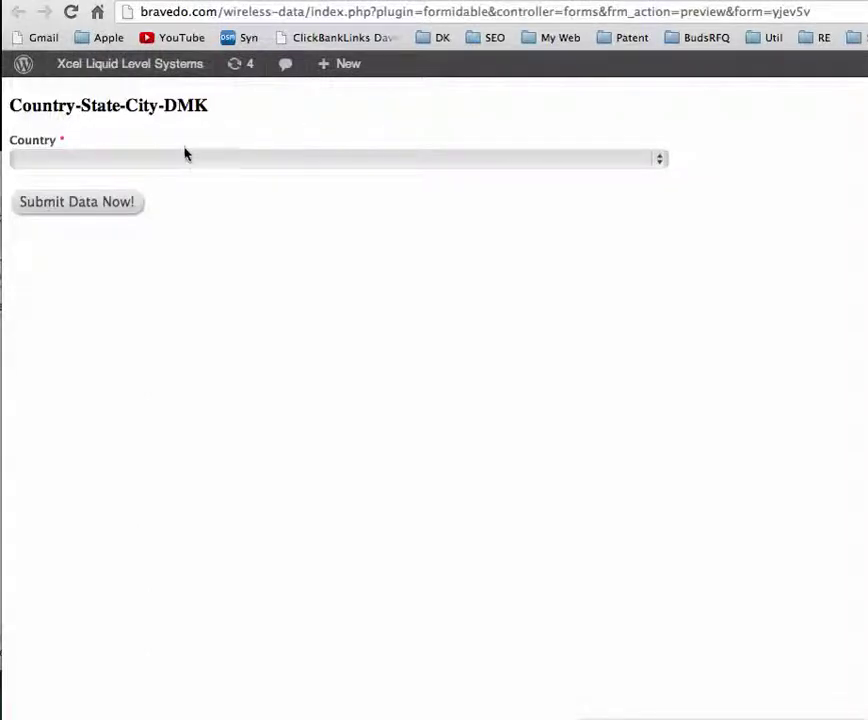
Step: In the form preview, choose United States as Country and California as State
{"action": "left_click", "coordinate": [194, 160]}
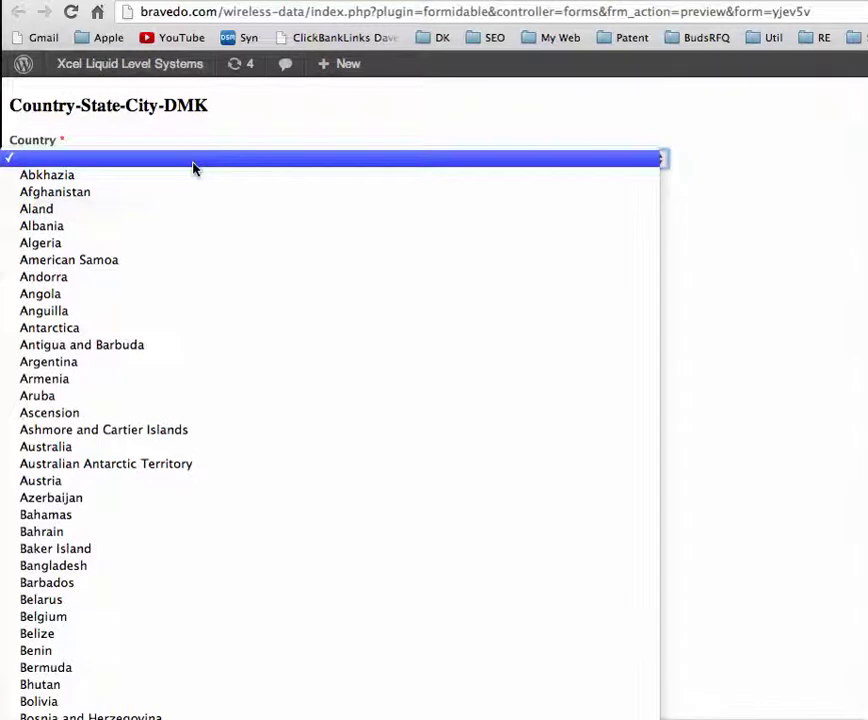
{"action": "scroll", "coordinate": [194, 168], "scroll_direction": "down", "scroll_amount": 5}
{"action": "scroll", "coordinate": [194, 168], "scroll_direction": "down", "scroll_amount": 1}
{"action": "scroll", "coordinate": [194, 168], "scroll_direction": "down", "scroll_amount": 10}
{"action": "scroll", "coordinate": [194, 168], "scroll_direction": "down", "scroll_amount": 10}
{"action": "scroll", "coordinate": [194, 168], "scroll_direction": "down", "scroll_amount": 3}
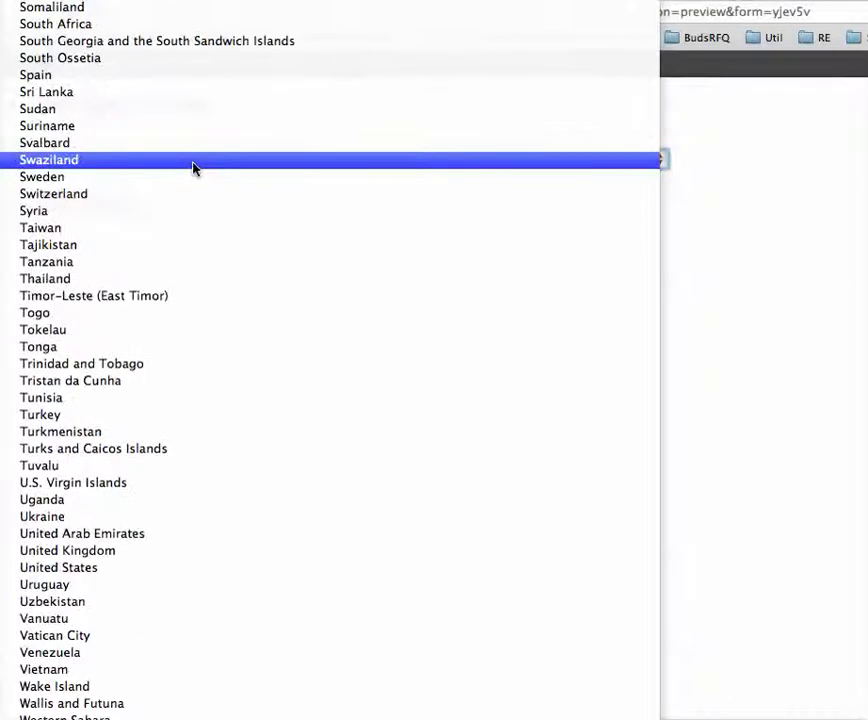
{"action": "left_click", "coordinate": [72, 567]}
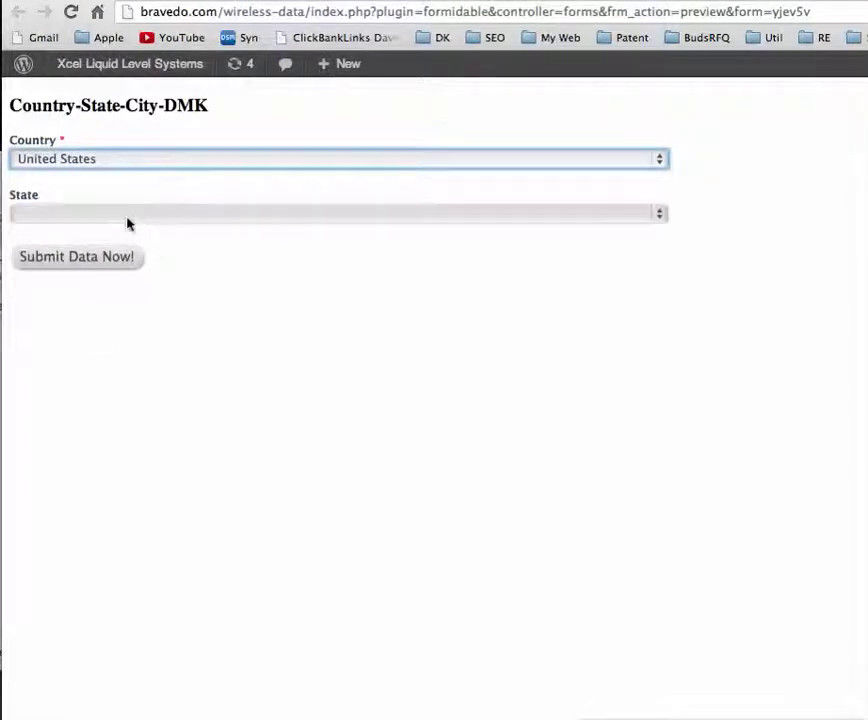
{"action": "left_click", "coordinate": [155, 218]}
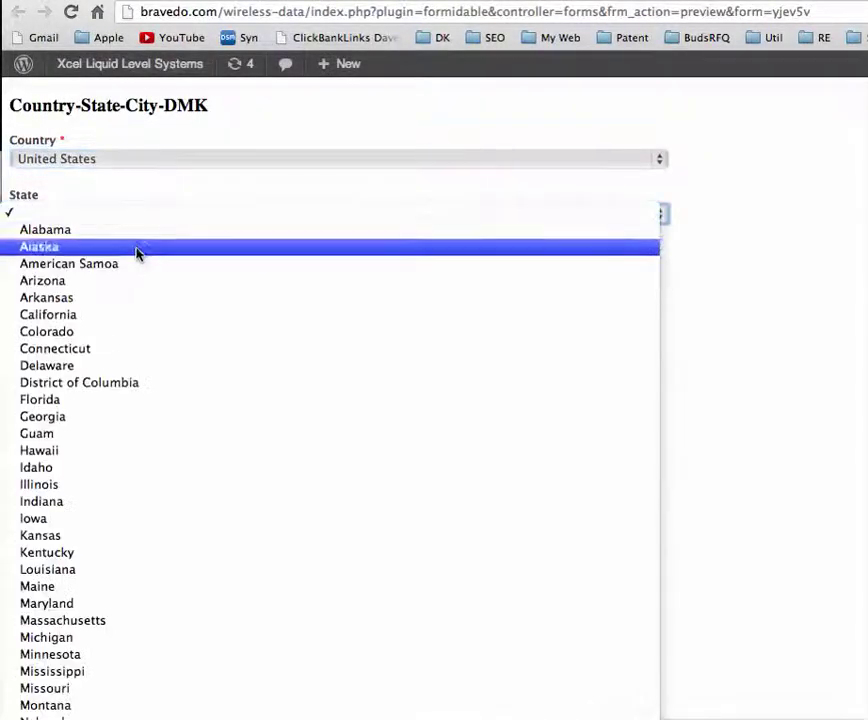
{"action": "left_click", "coordinate": [112, 322]}
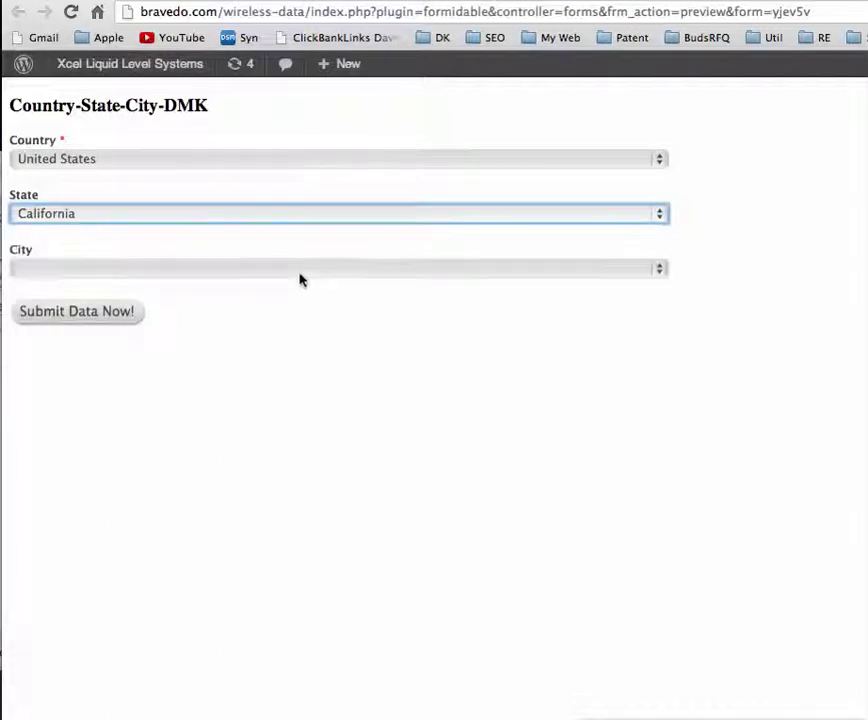
Step: Choose Carmel Valley as City and submit the entry
{"action": "left_click", "coordinate": [289, 279]}
{"action": "scroll", "coordinate": [289, 284], "scroll_direction": "down", "scroll_amount": 10}
{"action": "scroll", "coordinate": [289, 289], "scroll_direction": "down", "scroll_amount": 2}
{"action": "scroll", "coordinate": [288, 289], "scroll_direction": "down", "scroll_amount": 10}
{"action": "scroll", "coordinate": [288, 289], "scroll_direction": "down", "scroll_amount": 15}
{"action": "scroll", "coordinate": [288, 289], "scroll_direction": "down", "scroll_amount": 10}
{"action": "scroll", "coordinate": [288, 289], "scroll_direction": "down", "scroll_amount": 2}
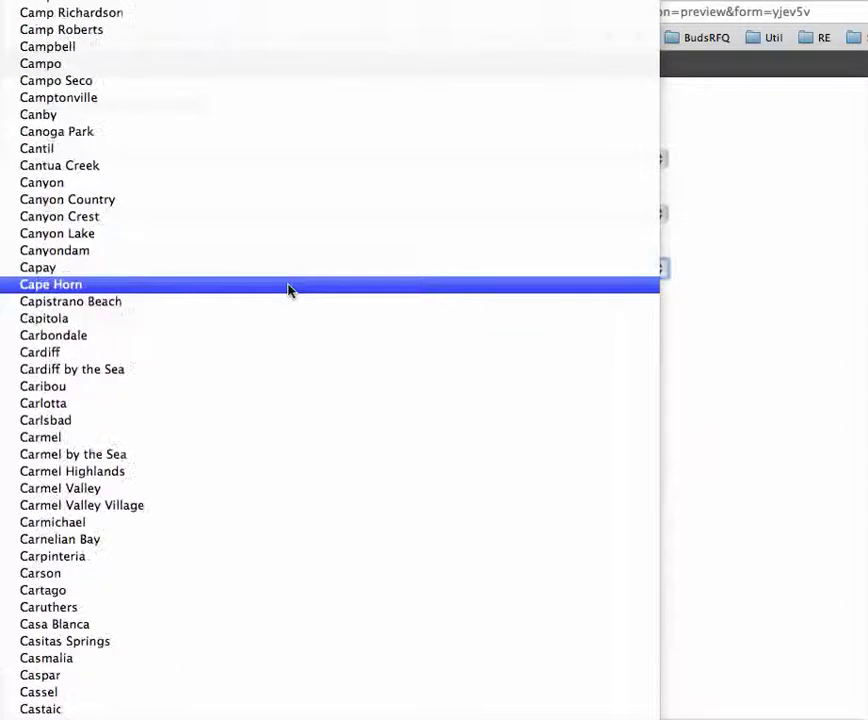
{"action": "left_click", "coordinate": [109, 494]}
{"action": "left_click", "coordinate": [100, 318]}
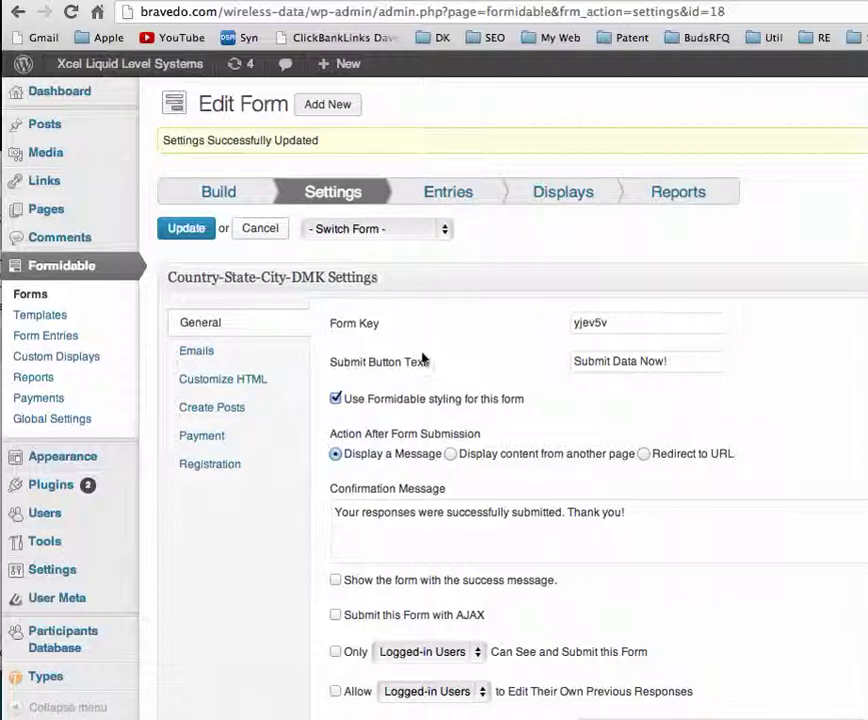
Step: Review the form's Emails, Create Posts, Registration and PayPal payment settings
{"action": "scroll", "coordinate": [465, 357], "scroll_direction": "down", "scroll_amount": 3}
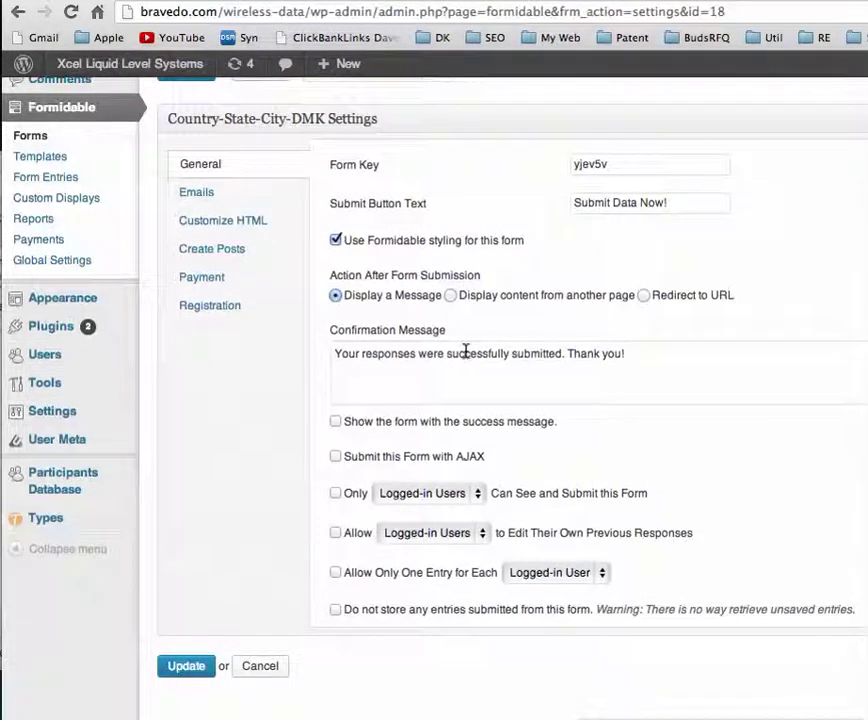
{"action": "left_click", "coordinate": [196, 192]}
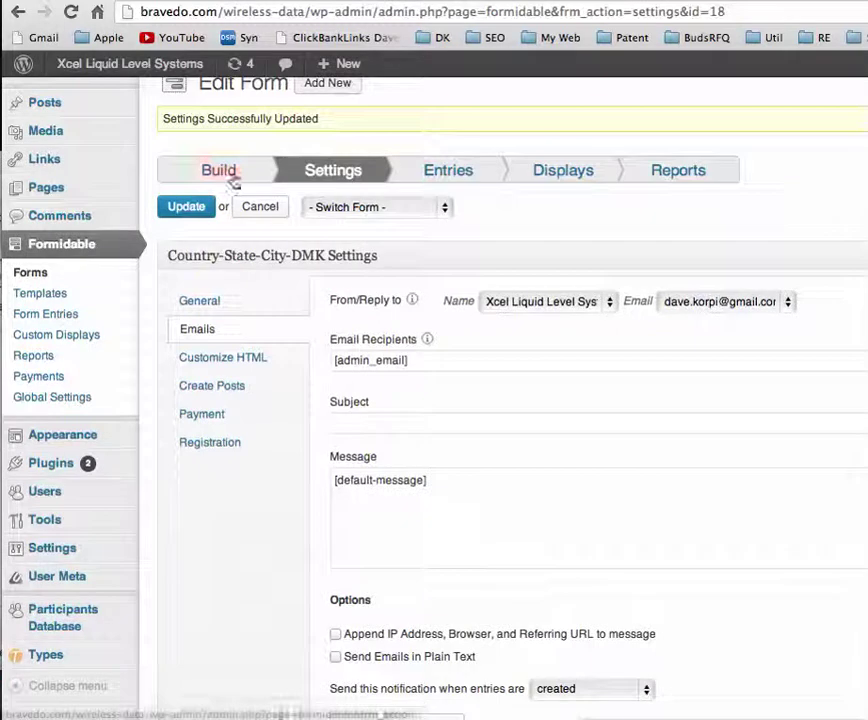
{"action": "scroll", "coordinate": [411, 180], "scroll_direction": "up", "scroll_amount": 1}
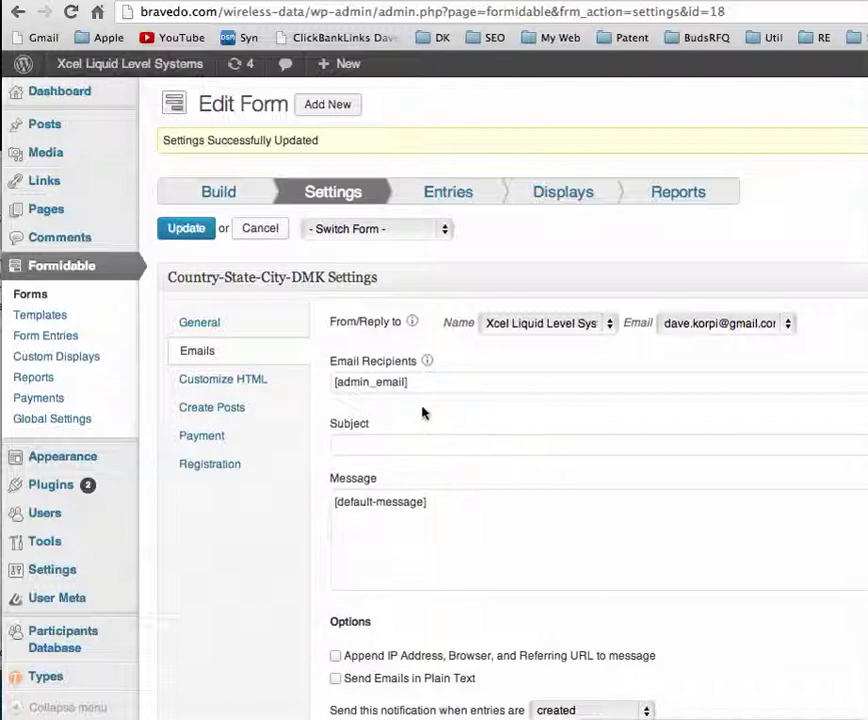
{"action": "left_click", "coordinate": [212, 410]}
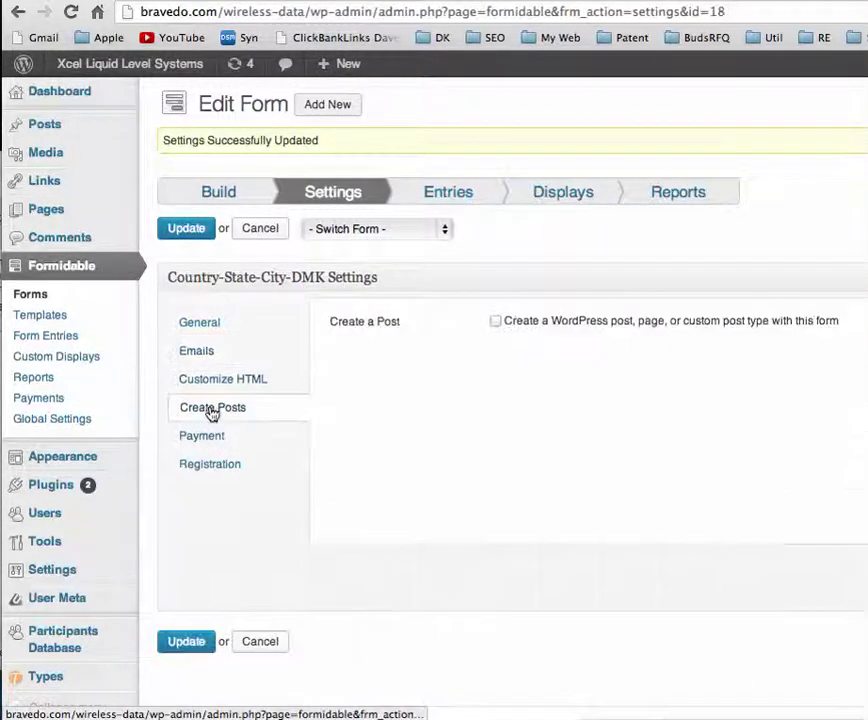
{"action": "left_click", "coordinate": [214, 465]}
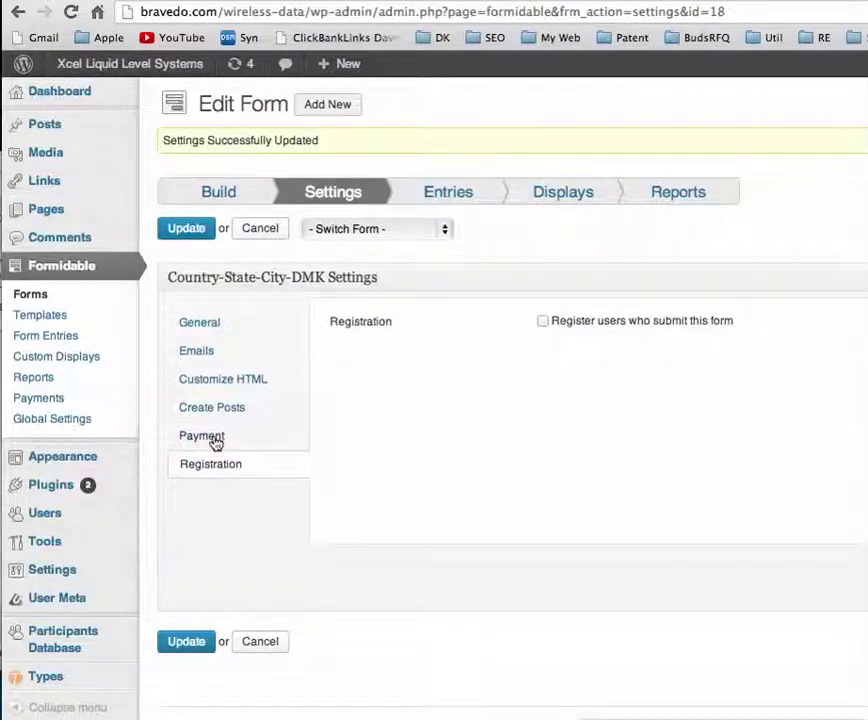
{"action": "left_click", "coordinate": [214, 440]}
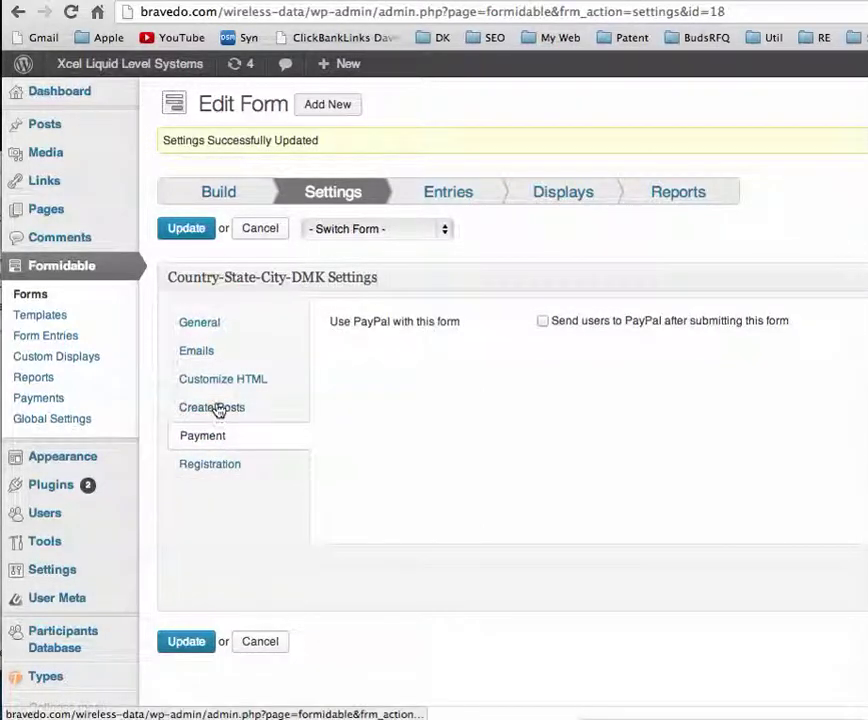
Step: Return via Emails to the General settings, then go to the form's field builder
{"action": "left_click", "coordinate": [208, 355]}
{"action": "left_click", "coordinate": [206, 325]}
{"action": "scroll", "coordinate": [608, 242], "scroll_direction": "down", "scroll_amount": 3}
{"action": "scroll", "coordinate": [608, 242], "scroll_direction": "up", "scroll_amount": 3}
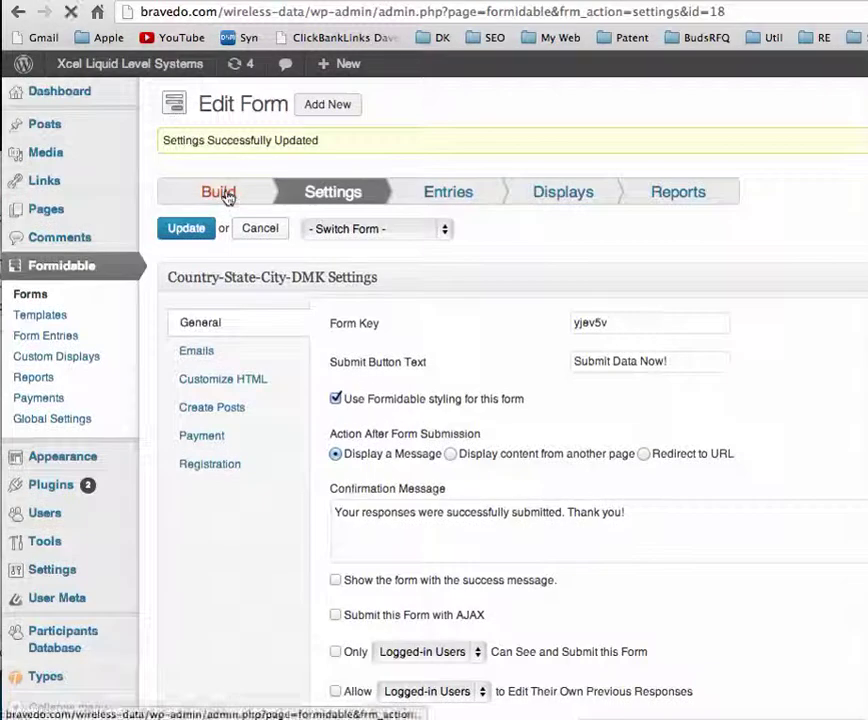
{"action": "left_click", "coordinate": [226, 196]}
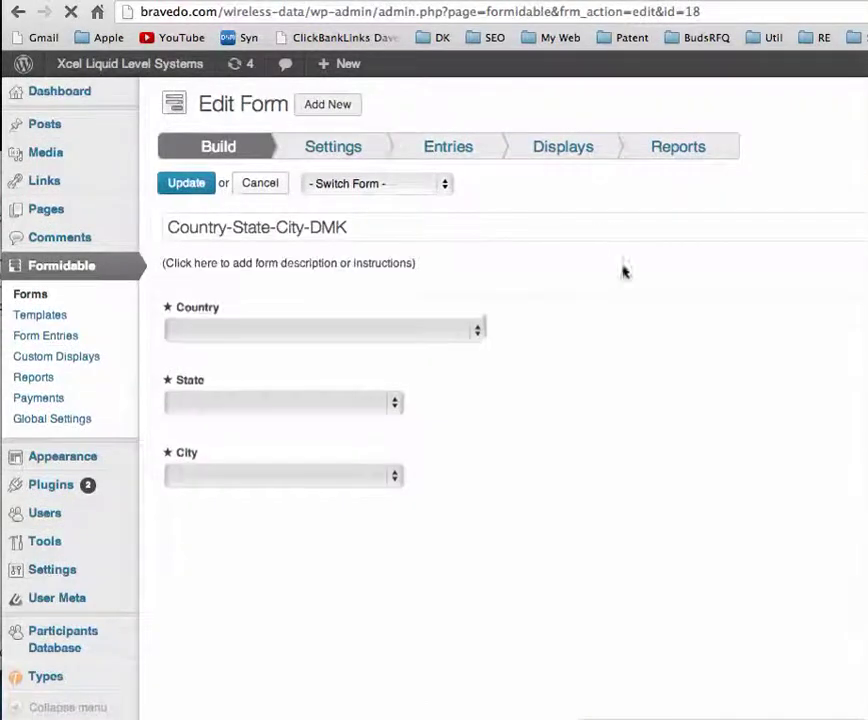
Step: Make the Country field import its choices from the Countries form's Country field
{"action": "left_click", "coordinate": [528, 332]}
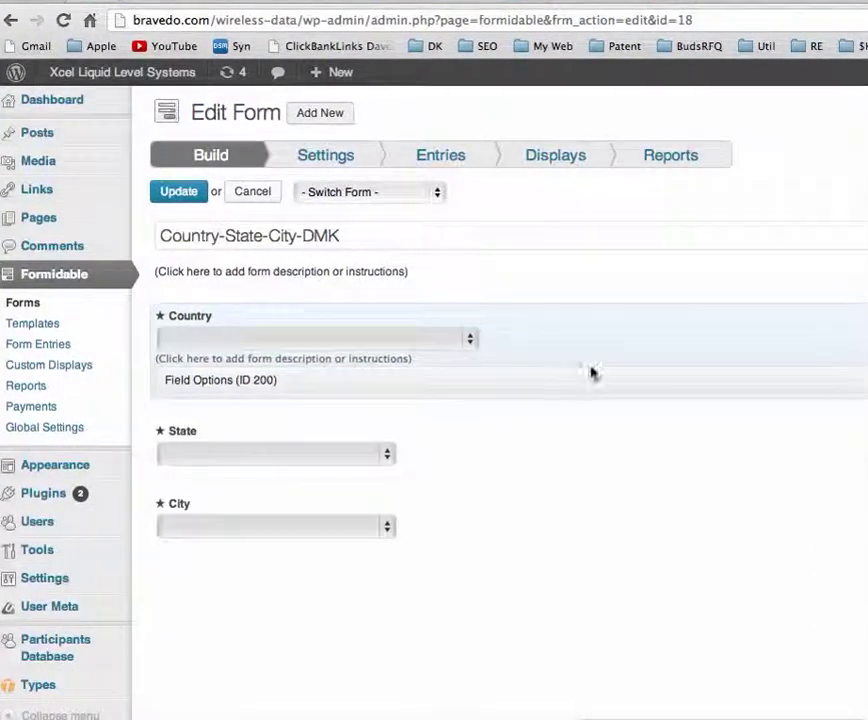
{"action": "left_click", "coordinate": [505, 379]}
{"action": "scroll", "coordinate": [639, 476], "scroll_direction": "down", "scroll_amount": 5}
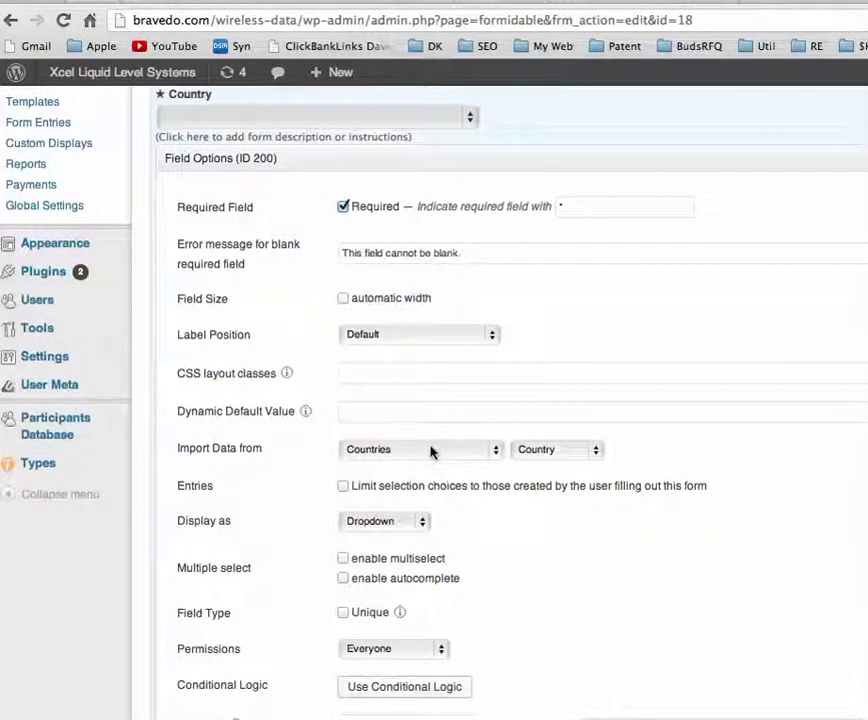
{"action": "left_click", "coordinate": [432, 453]}
{"action": "left_click", "coordinate": [436, 450]}
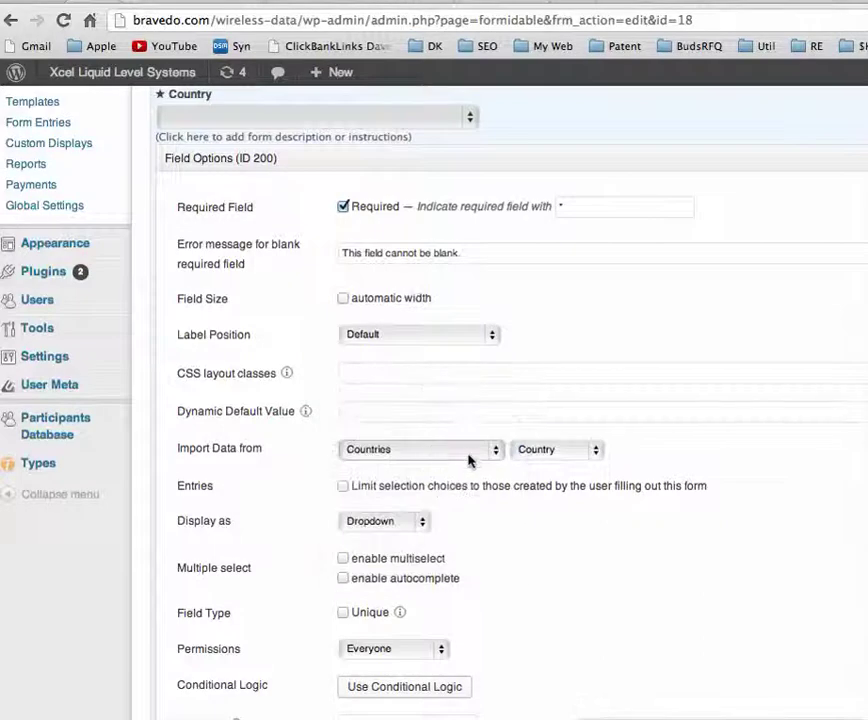
{"action": "left_click", "coordinate": [548, 452]}
{"action": "left_click", "coordinate": [548, 455]}
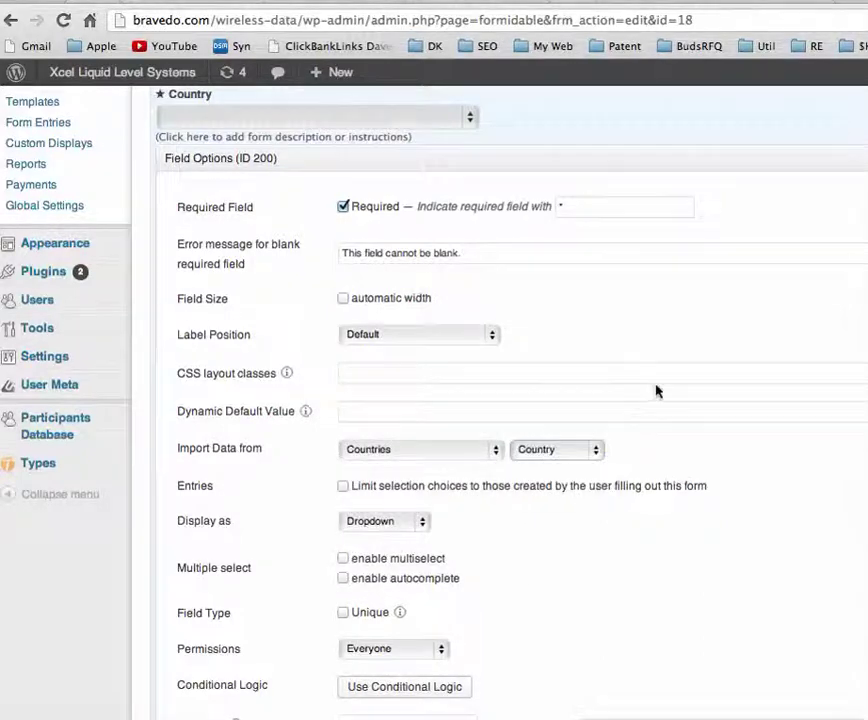
Step: Scroll down and expand the State field's options
{"action": "scroll", "coordinate": [655, 388], "scroll_direction": "down", "scroll_amount": 1}
{"action": "scroll", "coordinate": [657, 390], "scroll_direction": "down", "scroll_amount": 4}
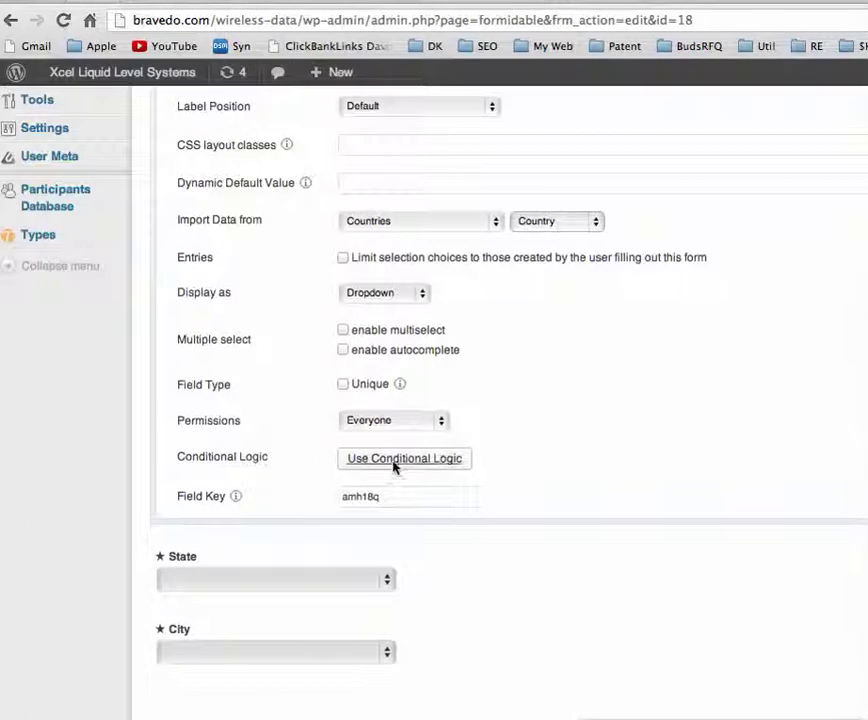
{"action": "scroll", "coordinate": [550, 432], "scroll_direction": "down", "scroll_amount": 2}
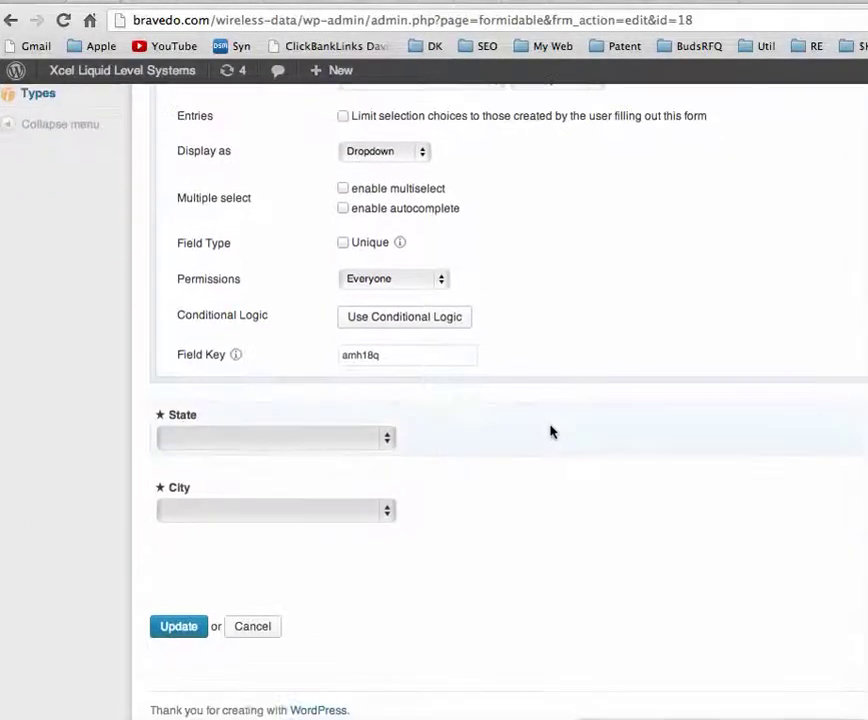
{"action": "left_click", "coordinate": [494, 430]}
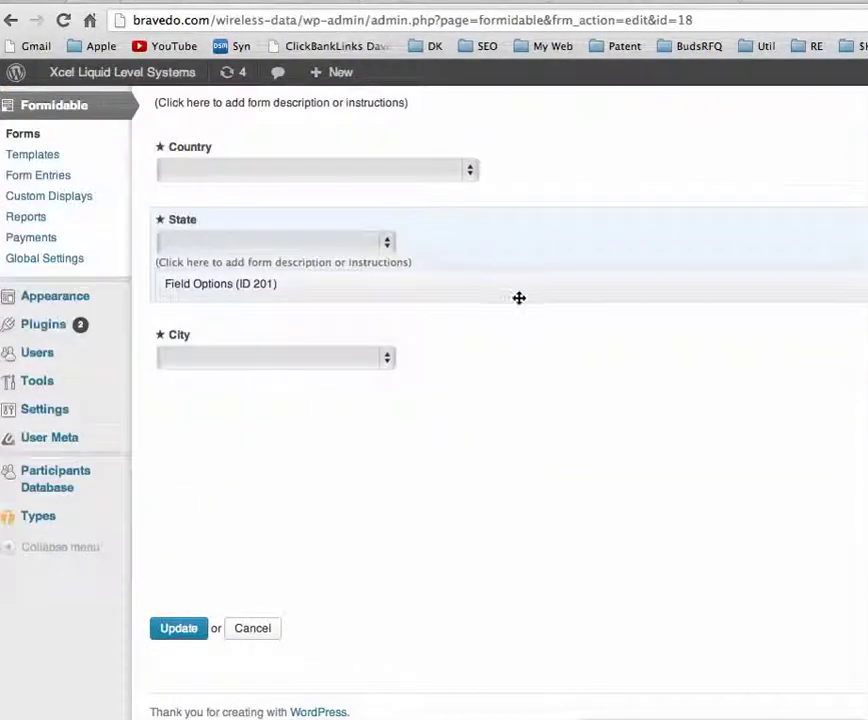
Step: Make the State field import from the States/Provinces form's State field
{"action": "scroll", "coordinate": [630, 360], "scroll_direction": "down", "scroll_amount": 2}
{"action": "scroll", "coordinate": [630, 360], "scroll_direction": "down", "scroll_amount": 2}
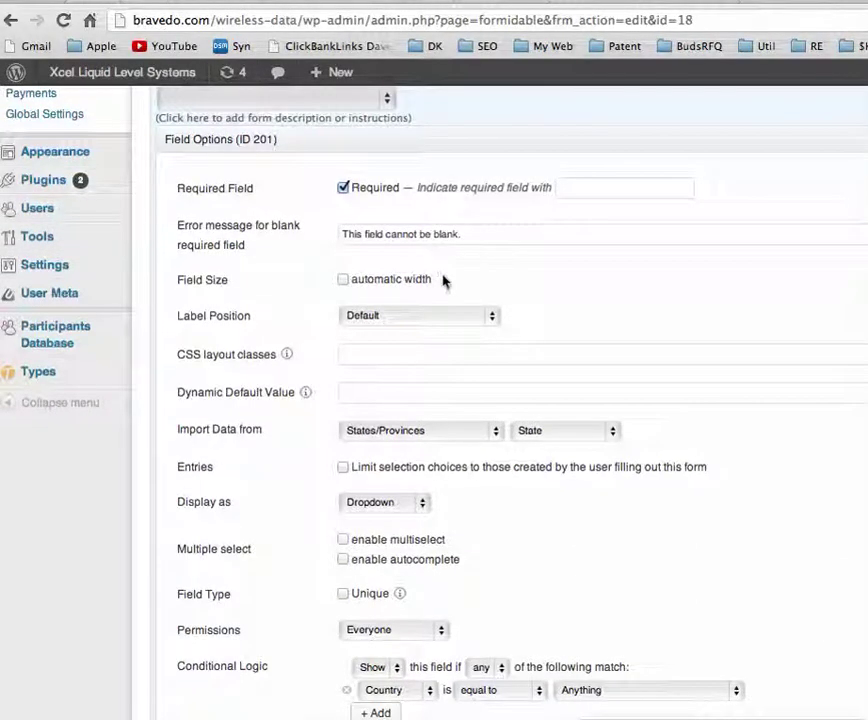
{"action": "left_click", "coordinate": [444, 435]}
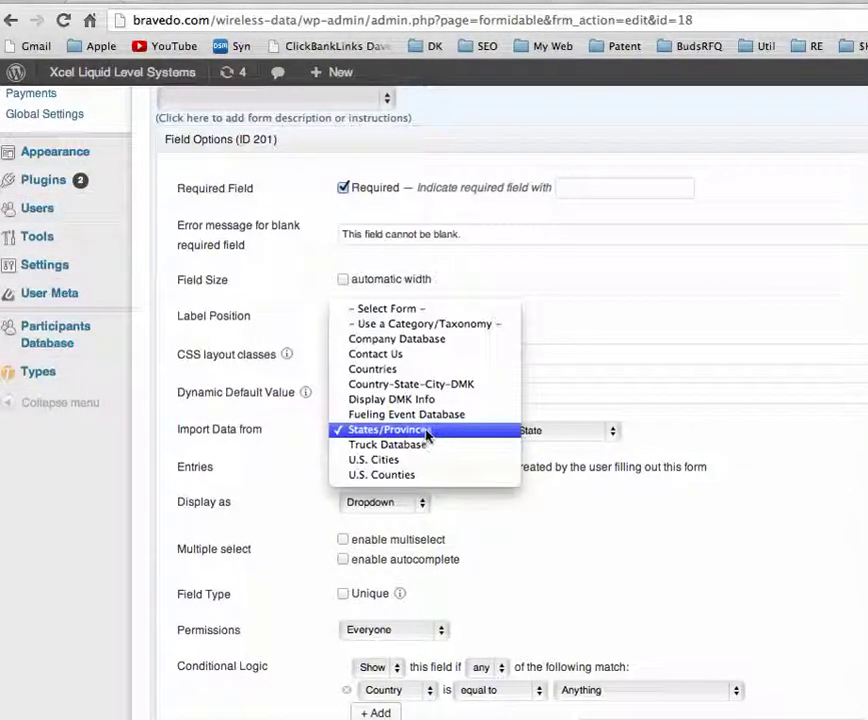
{"action": "left_click", "coordinate": [420, 432]}
{"action": "left_click", "coordinate": [547, 432]}
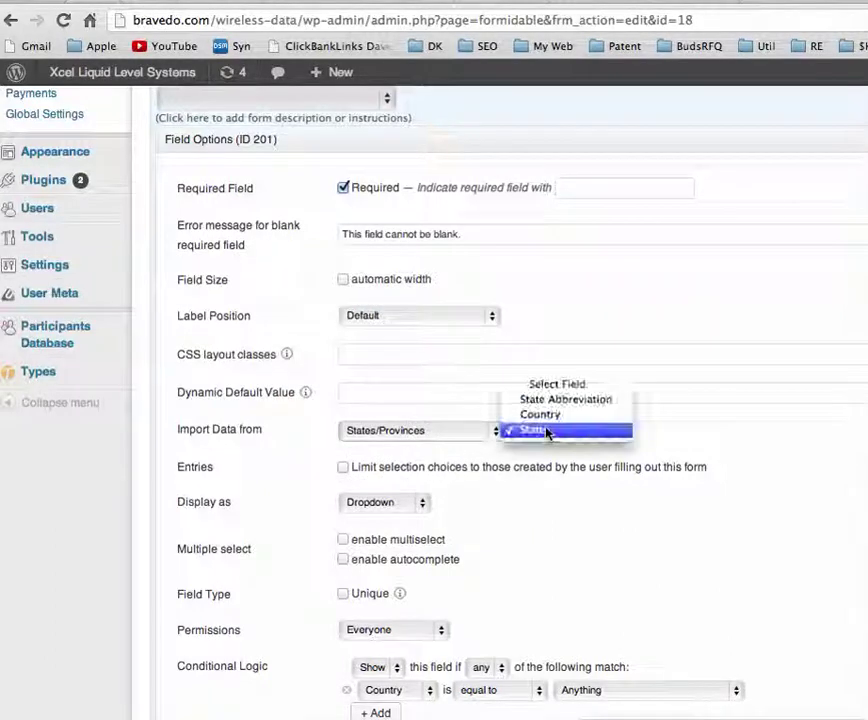
{"action": "left_click", "coordinate": [547, 431]}
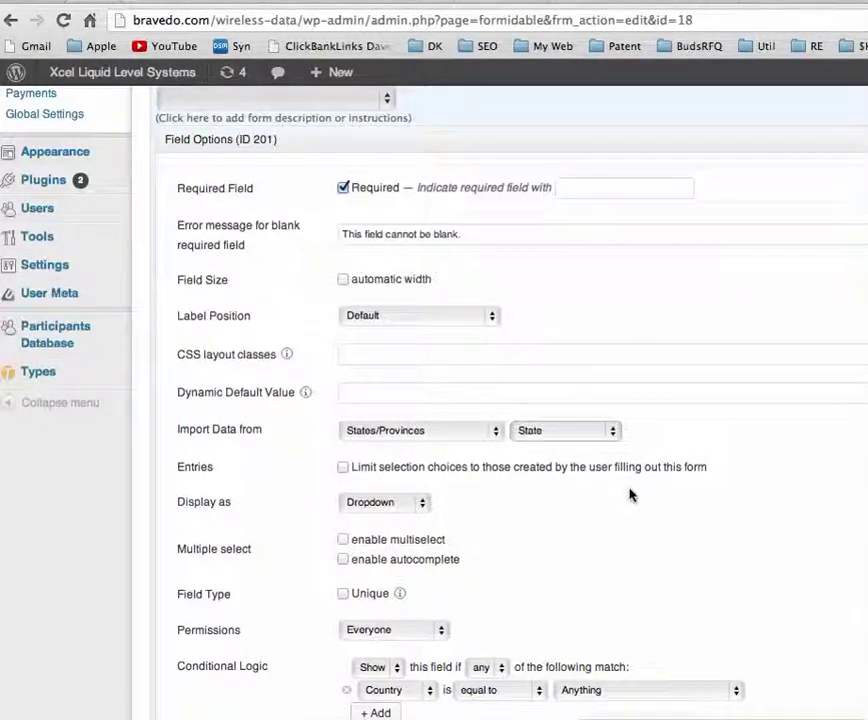
Step: Expand the City field's options, which import from U.S. Cities
{"action": "scroll", "coordinate": [564, 503], "scroll_direction": "down", "scroll_amount": 5}
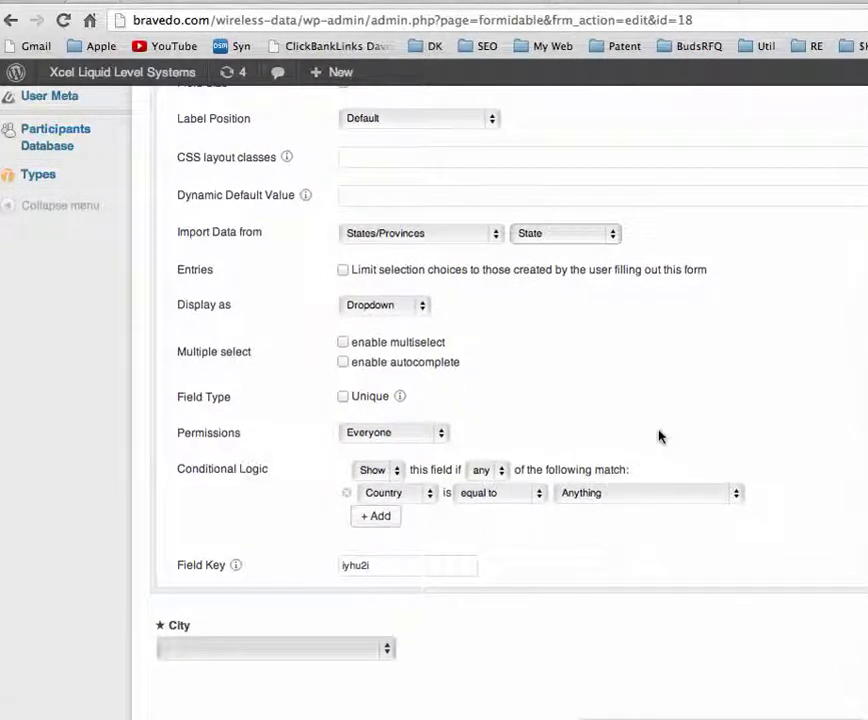
{"action": "left_click", "coordinate": [491, 656]}
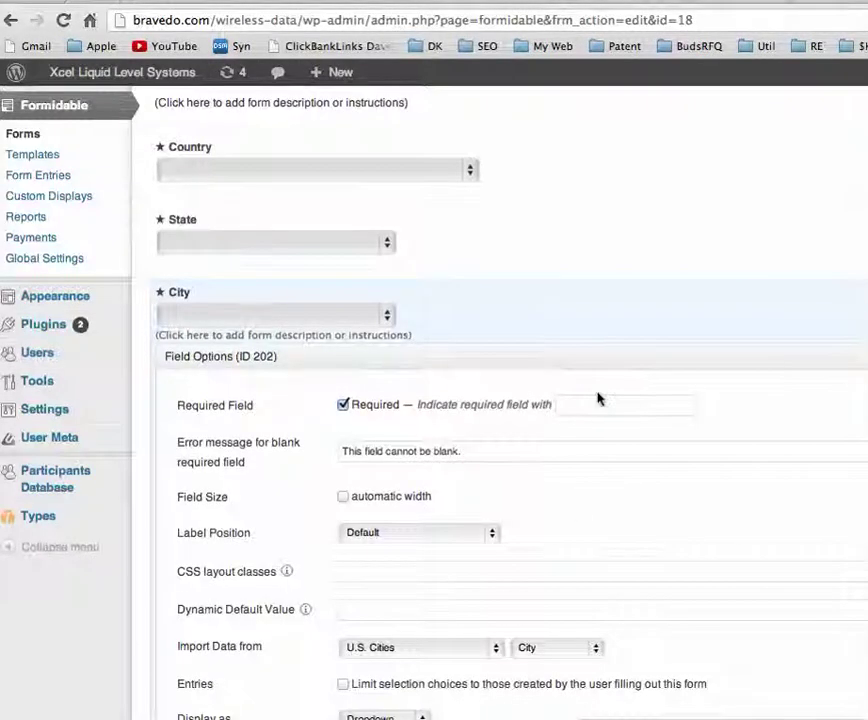
{"action": "scroll", "coordinate": [597, 398], "scroll_direction": "down", "scroll_amount": 2}
{"action": "scroll", "coordinate": [597, 398], "scroll_direction": "down", "scroll_amount": 3}
{"action": "left_click", "coordinate": [441, 497]}
{"action": "left_click", "coordinate": [529, 509]}
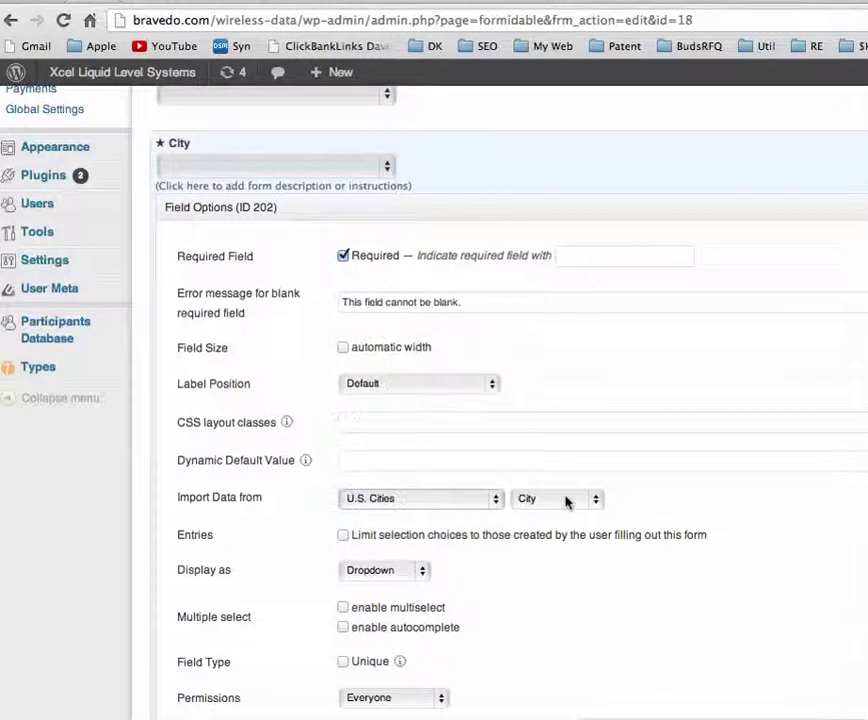
{"action": "scroll", "coordinate": [647, 441], "scroll_direction": "down", "scroll_amount": 1}
{"action": "scroll", "coordinate": [647, 441], "scroll_direction": "down", "scroll_amount": 3}
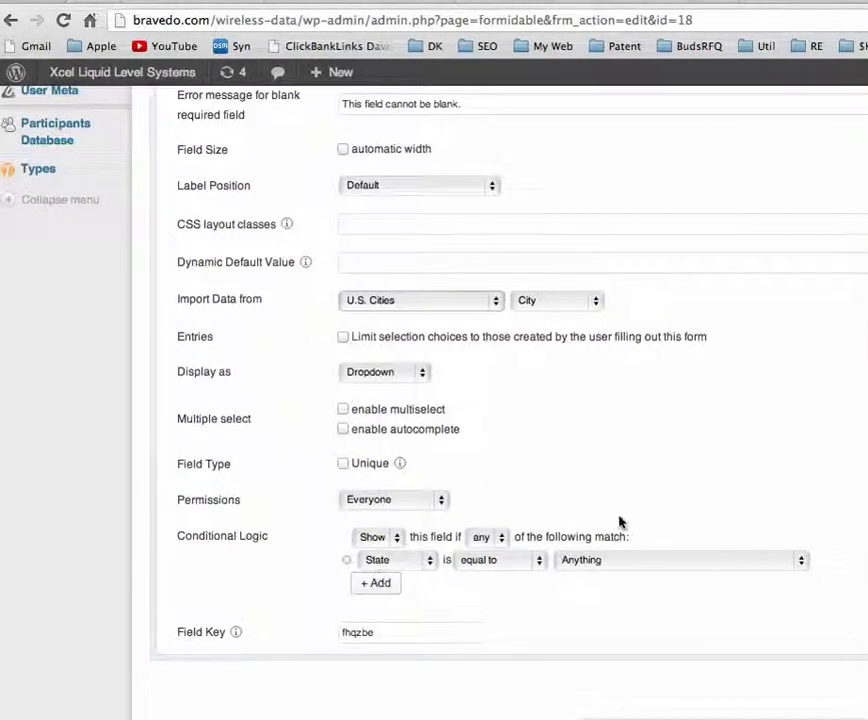
{"action": "scroll", "coordinate": [710, 440], "scroll_direction": "up", "scroll_amount": 5}
{"action": "scroll", "coordinate": [711, 438], "scroll_direction": "up", "scroll_amount": 2}
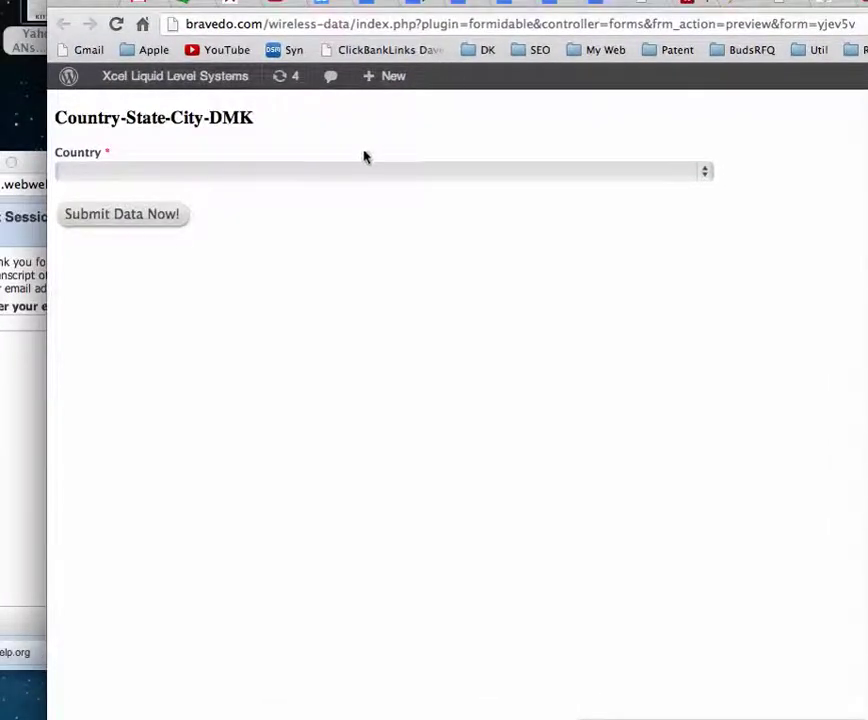
Step: Check the preview's Country list, close the preview, and go to the forms list
{"action": "left_click", "coordinate": [352, 172]}
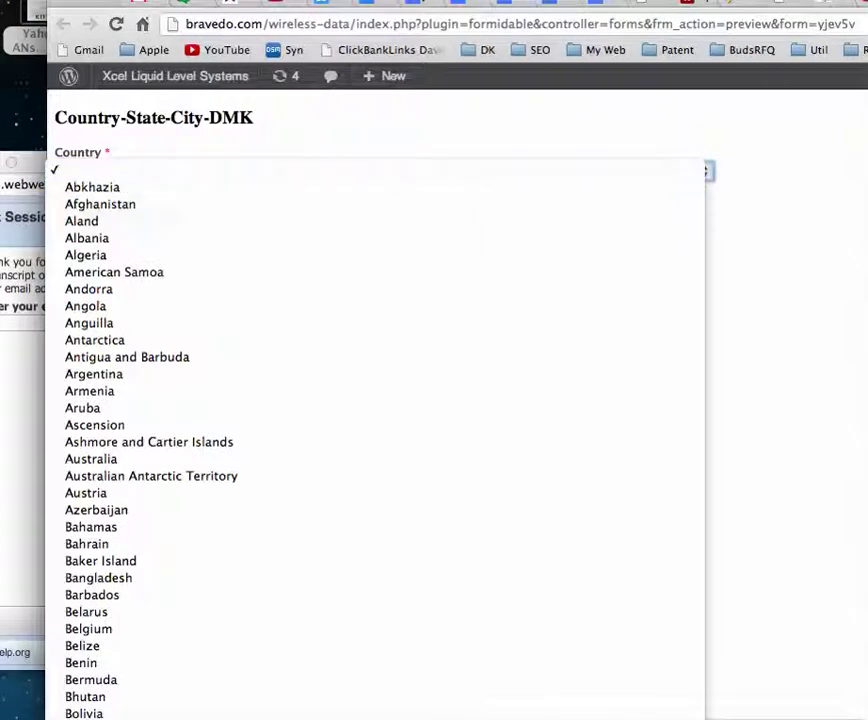
{"action": "key", "text": "Escape"}
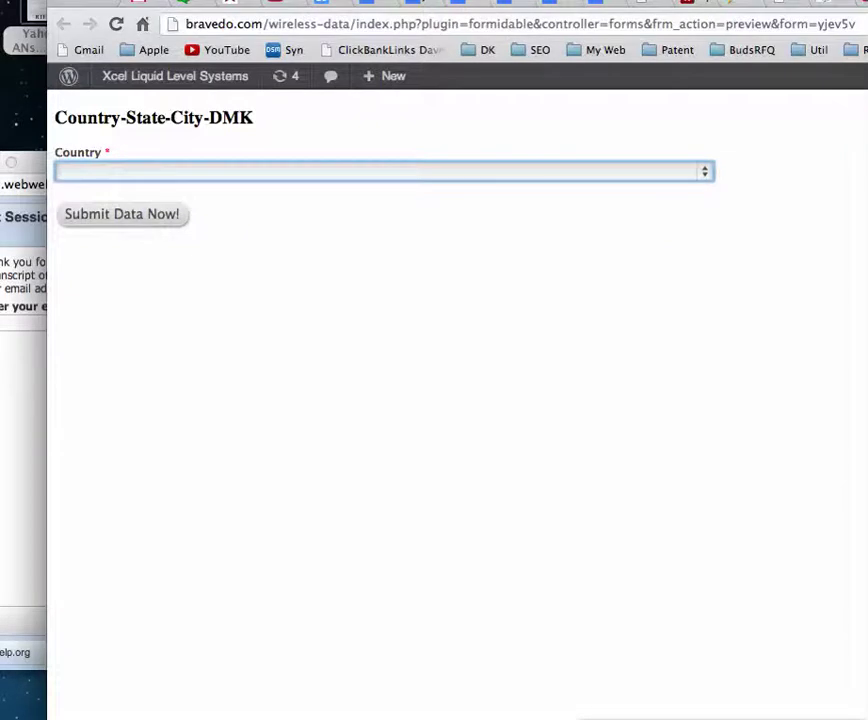
{"action": "key", "text": "ctrl+w"}
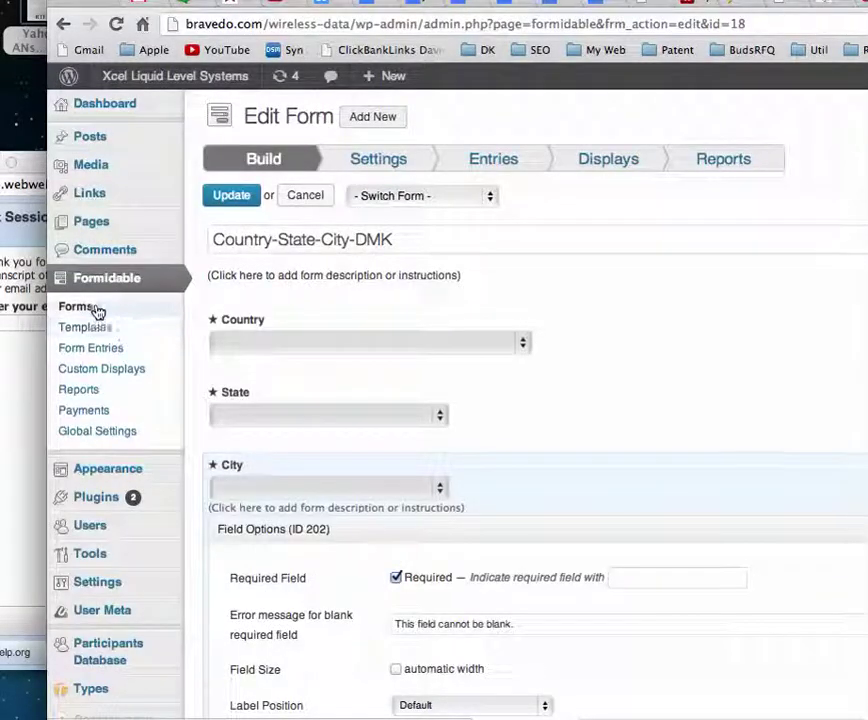
{"action": "left_click", "coordinate": [96, 309]}
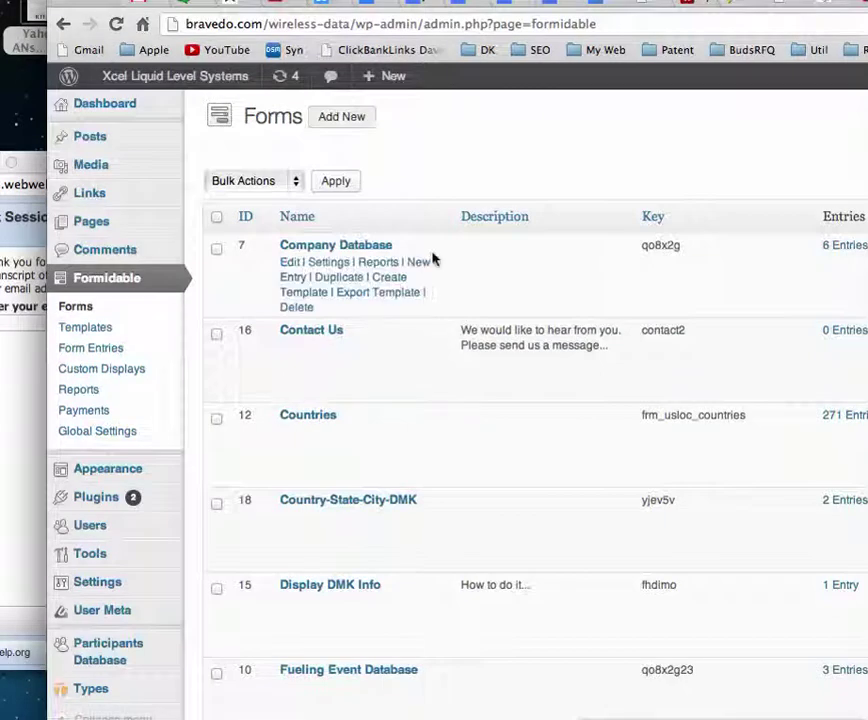
Step: Scroll the forms list to show States/Provinces, U.S. Cities and U.S. Counties
{"action": "scroll", "coordinate": [433, 259], "scroll_direction": "down", "scroll_amount": 7}
{"action": "scroll", "coordinate": [433, 259], "scroll_direction": "down", "scroll_amount": 1}
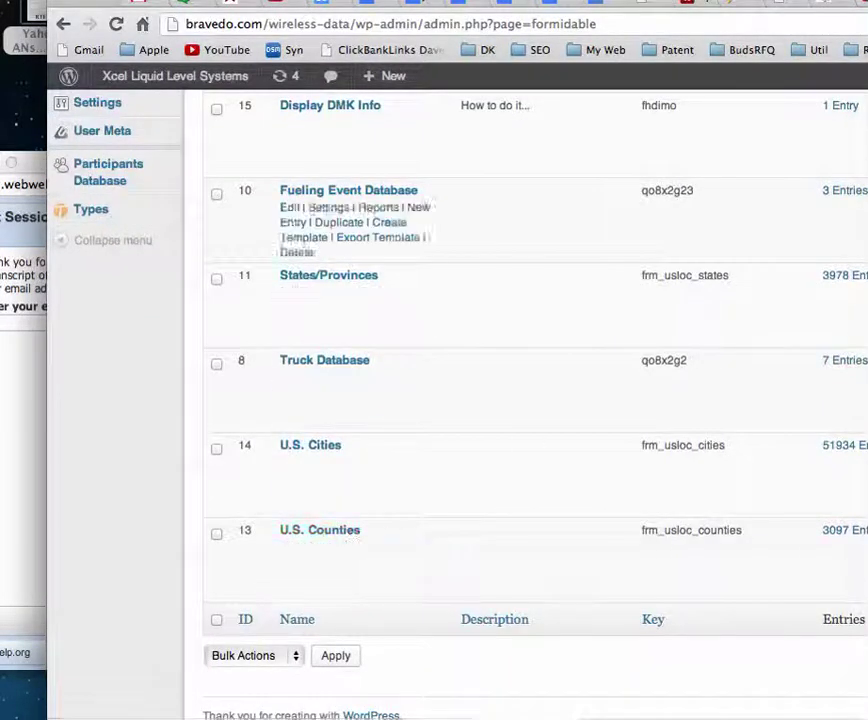